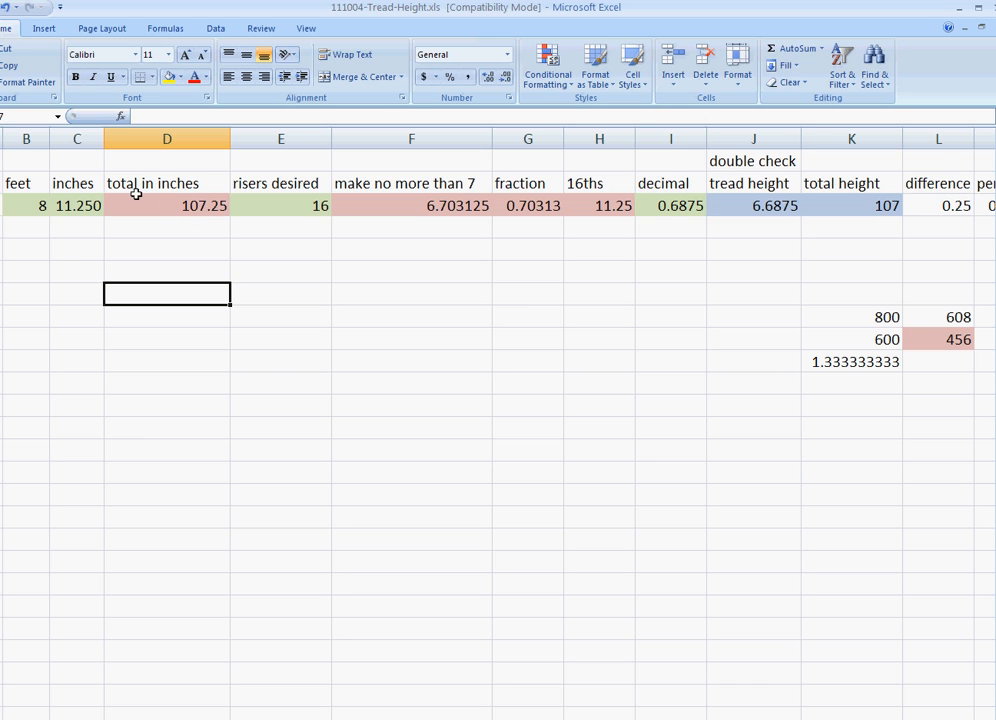
Examine the formula that converts feet and inches into the total in inches in cell D3
left_click(158, 203)
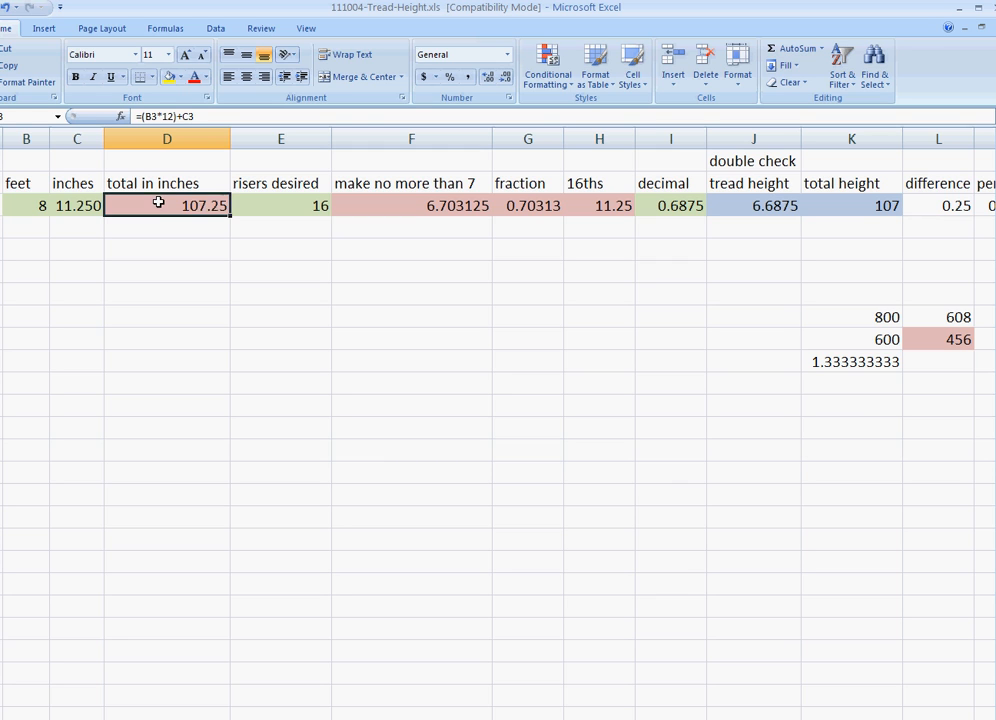
double_click(158, 203)
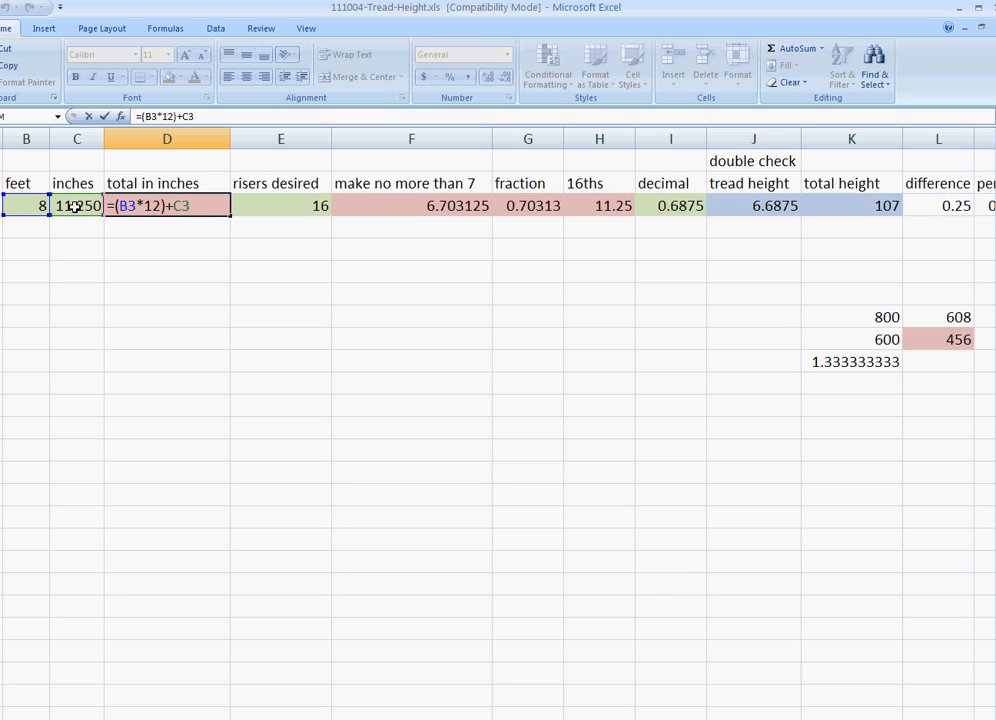
key("Return")
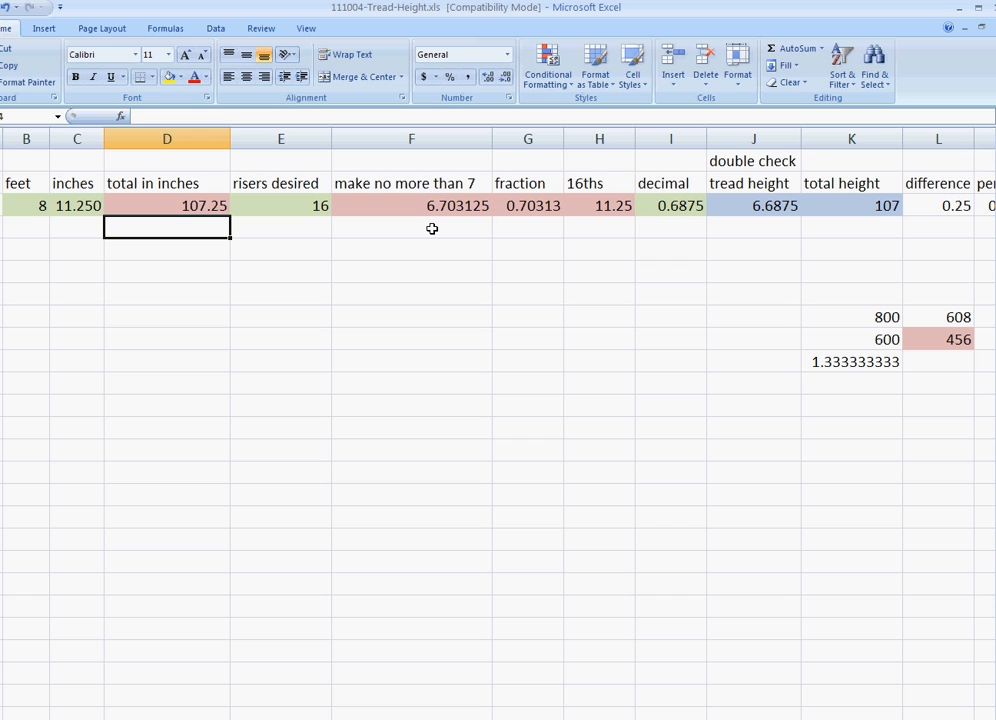
Set the number of risers desired in cell E3 to 18
left_click(274, 205)
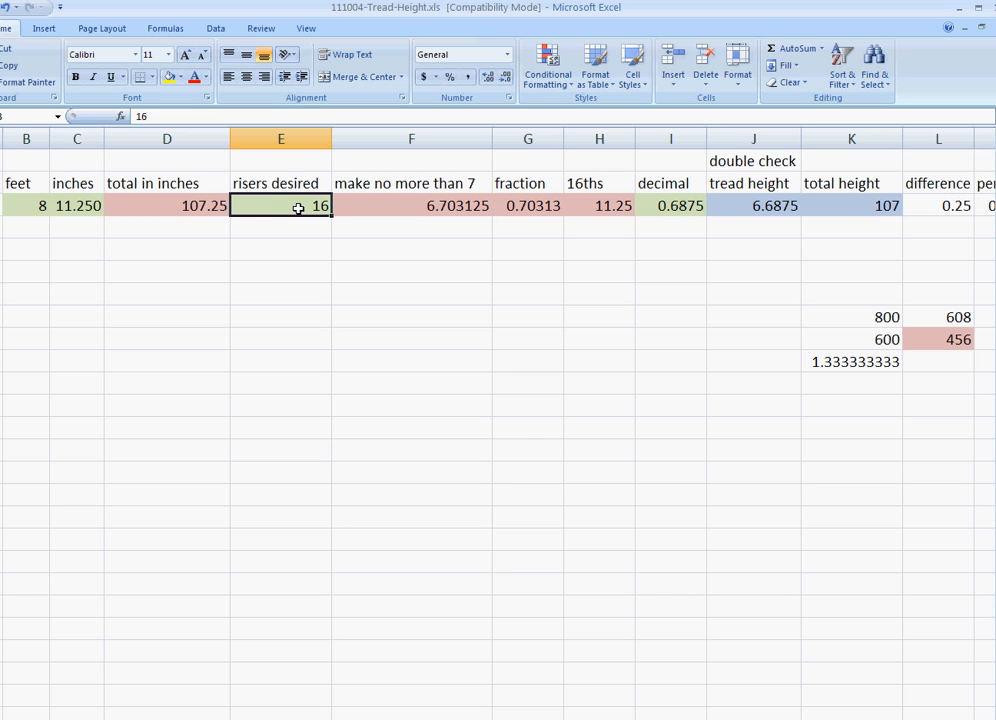
double_click(301, 205)
left_click_drag(300, 205, 340, 205)
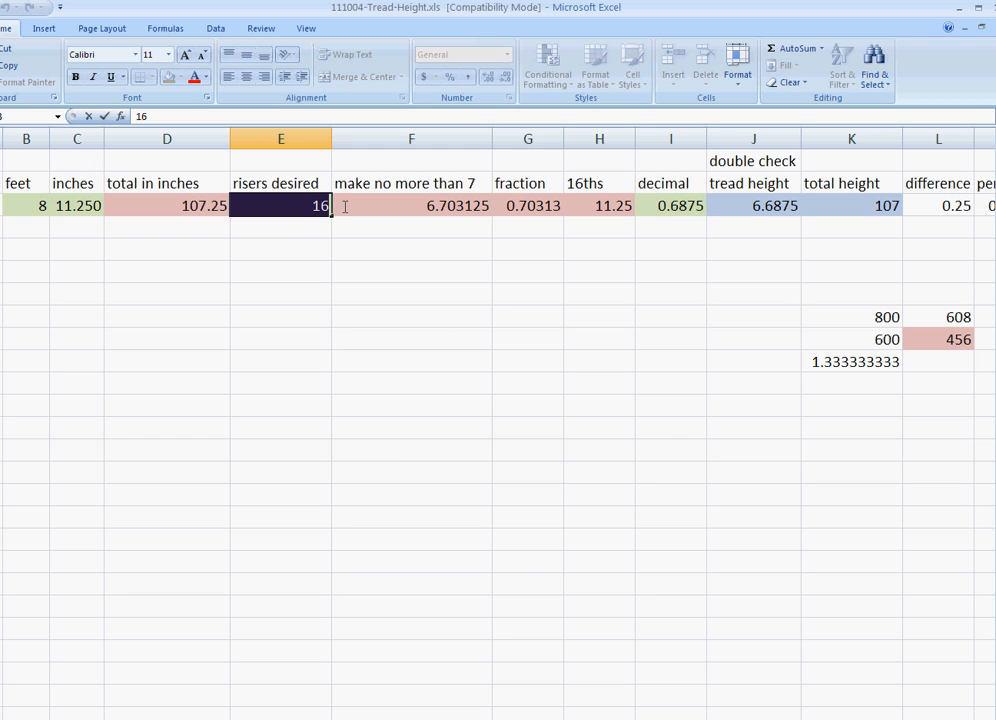
type("18")
key("Return")
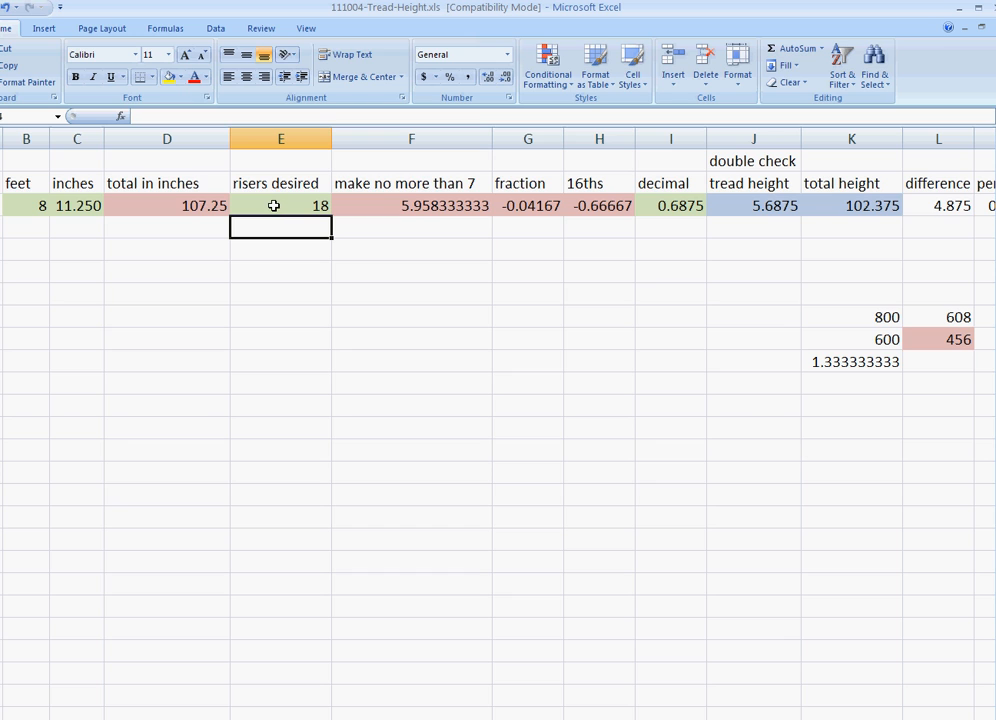
Examine the riser height formula in cell F3, under "make no more than 7"
double_click(430, 207)
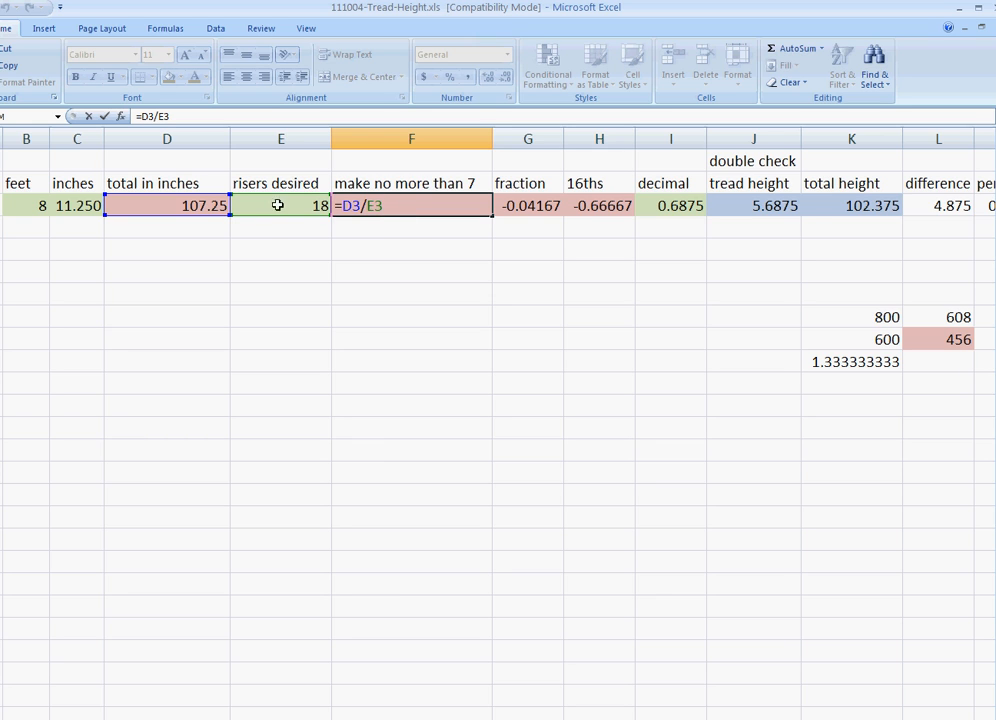
key("Escape")
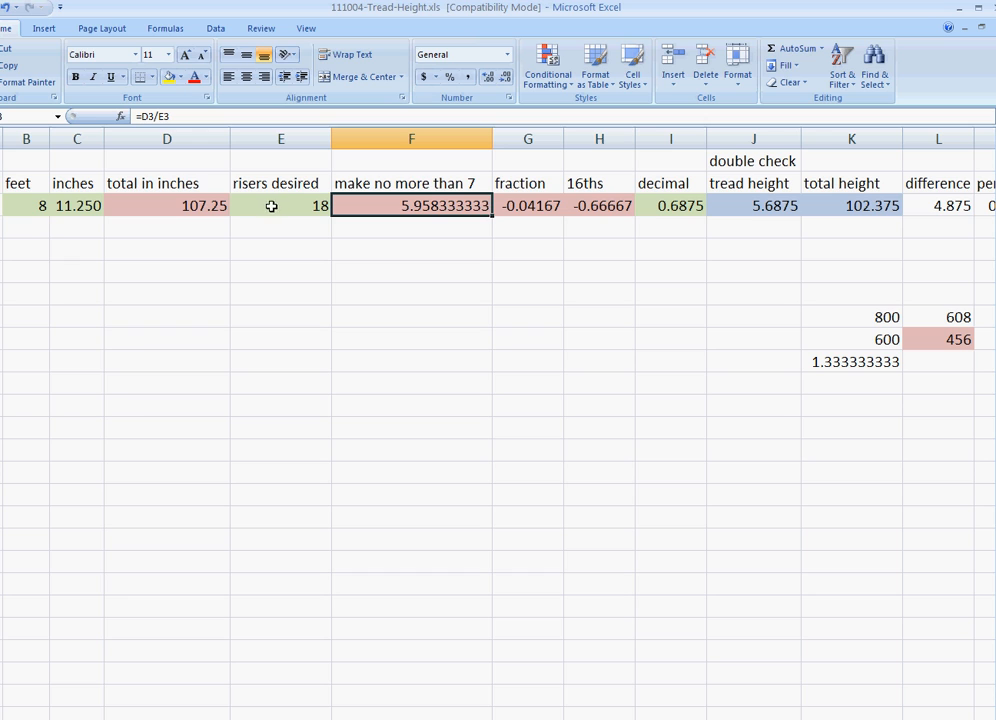
left_click(385, 270)
left_click(404, 205)
Change the number of risers desired in cell E3 to 17
left_click(302, 207)
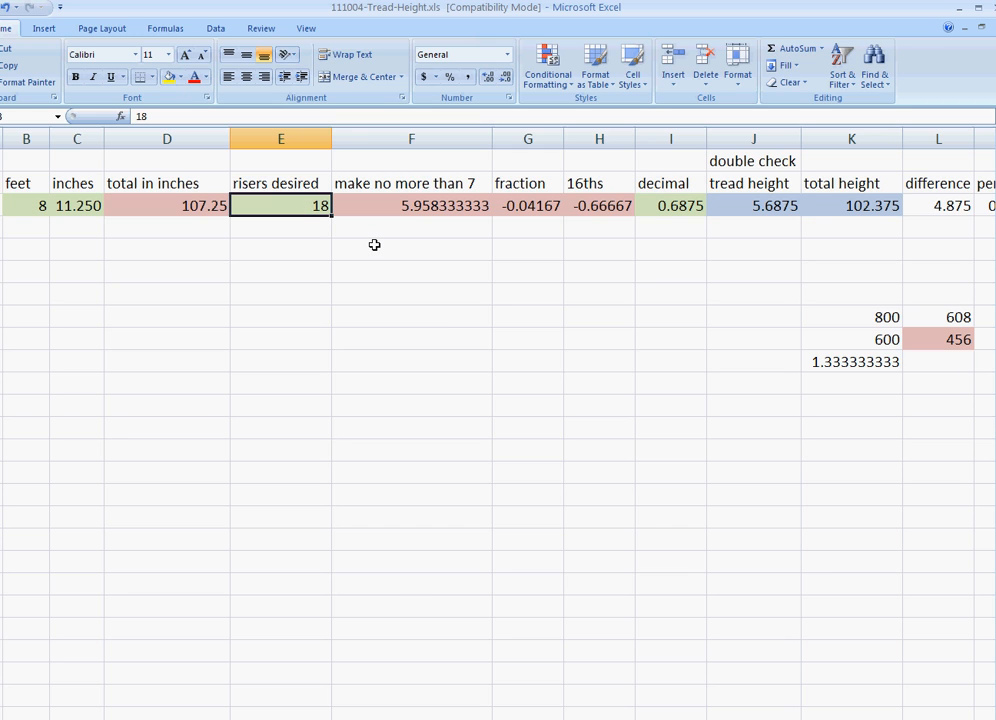
type("17")
key("Return")
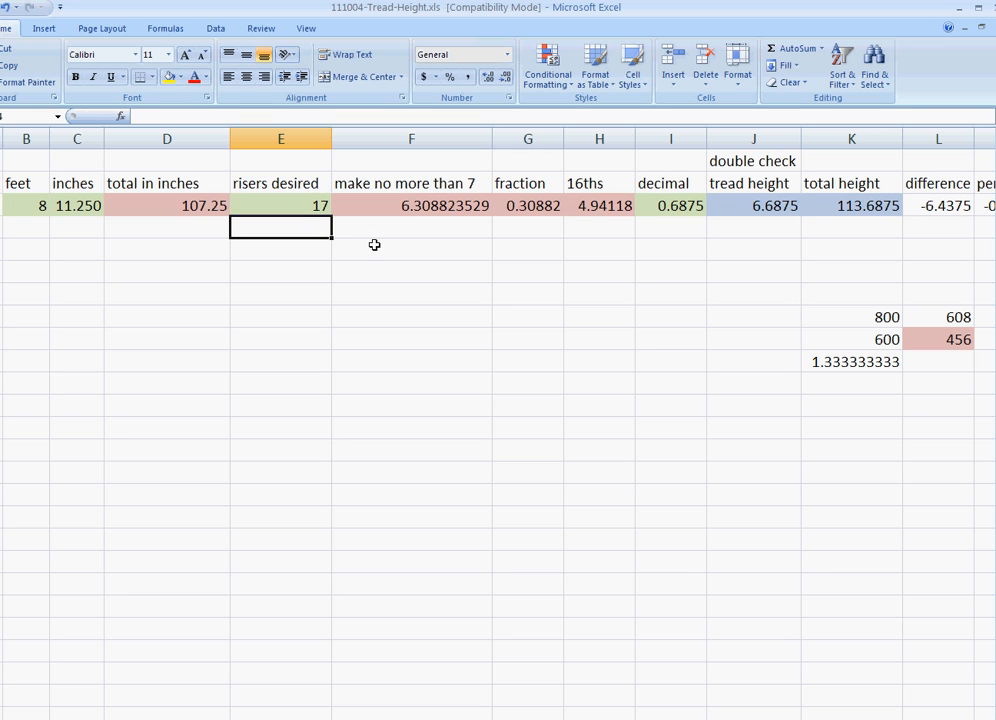
Change the number of risers desired in cell E3 to 16
left_click(312, 203)
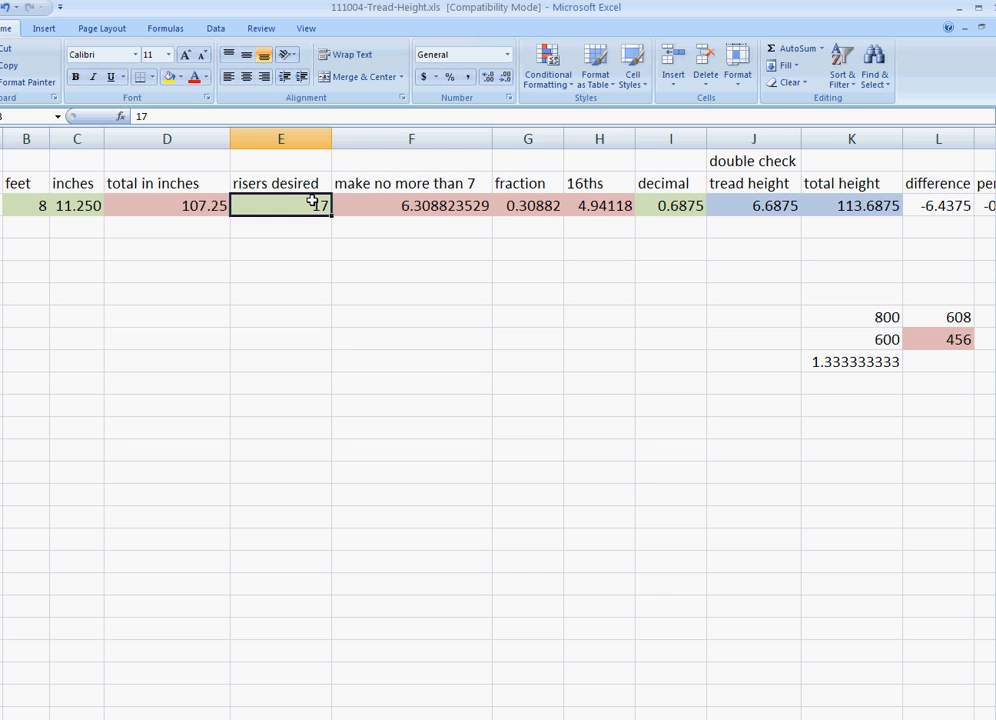
type("16")
key("Return")
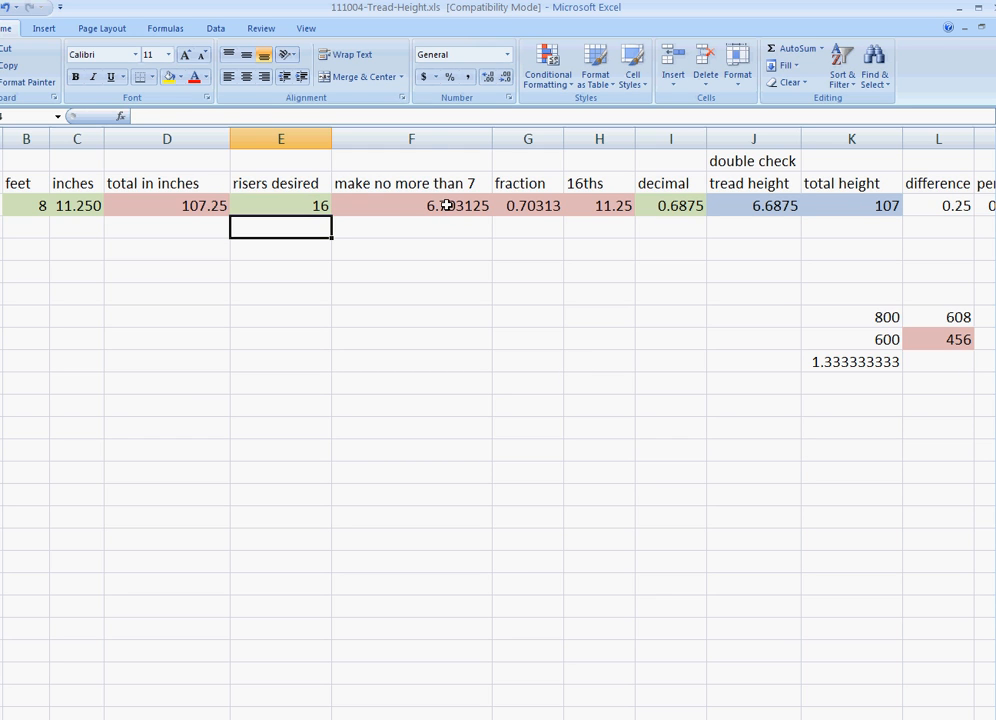
Set the inches part of the overall stair height in cell C3 to 11
left_click(27, 205)
left_click(67, 205)
left_click(9, 198)
left_click(64, 204)
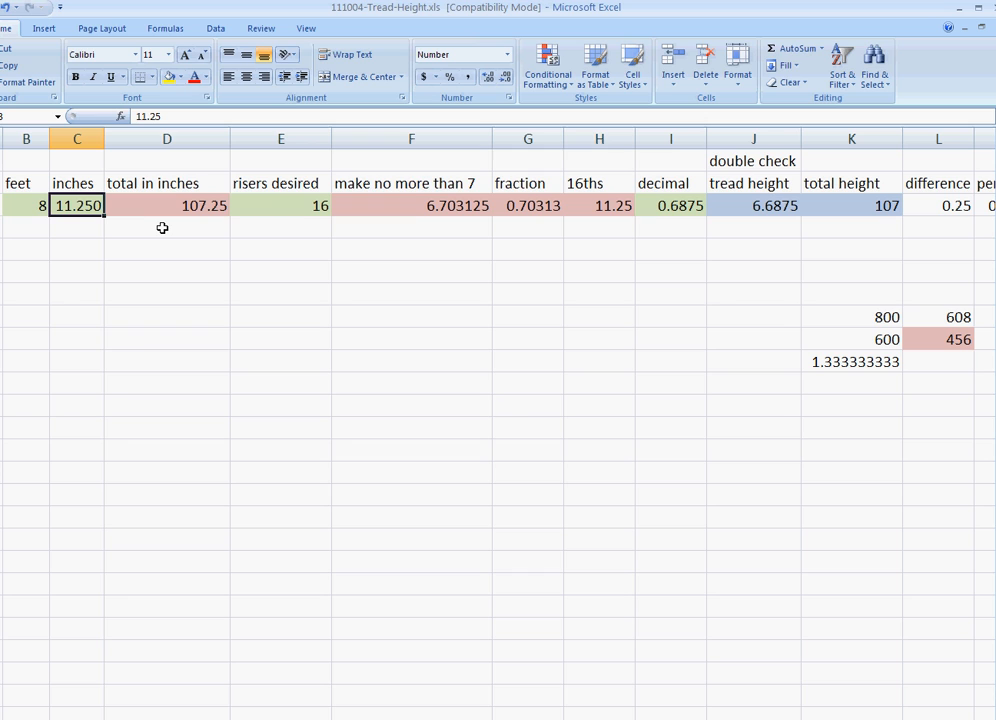
left_click(77, 270)
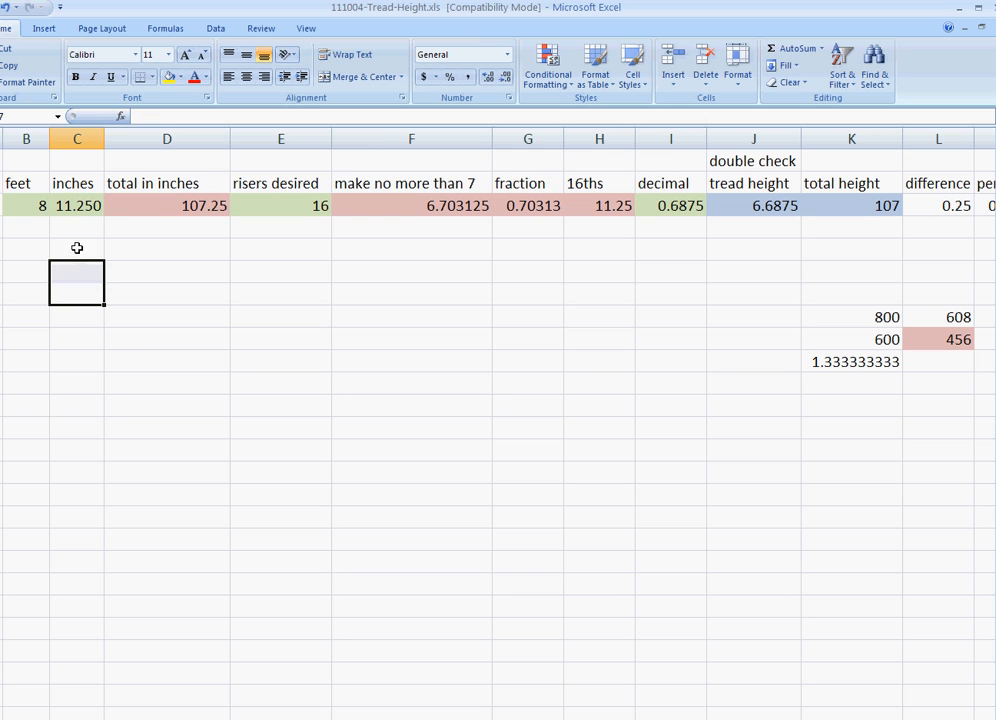
left_click(26, 206)
left_click(71, 205)
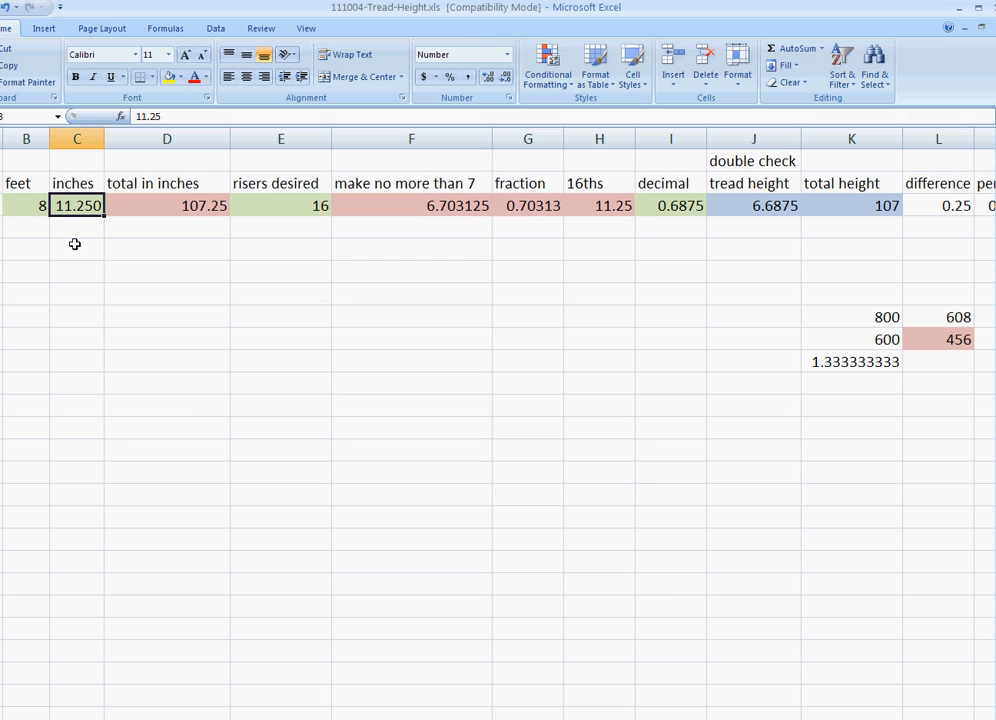
type("11")
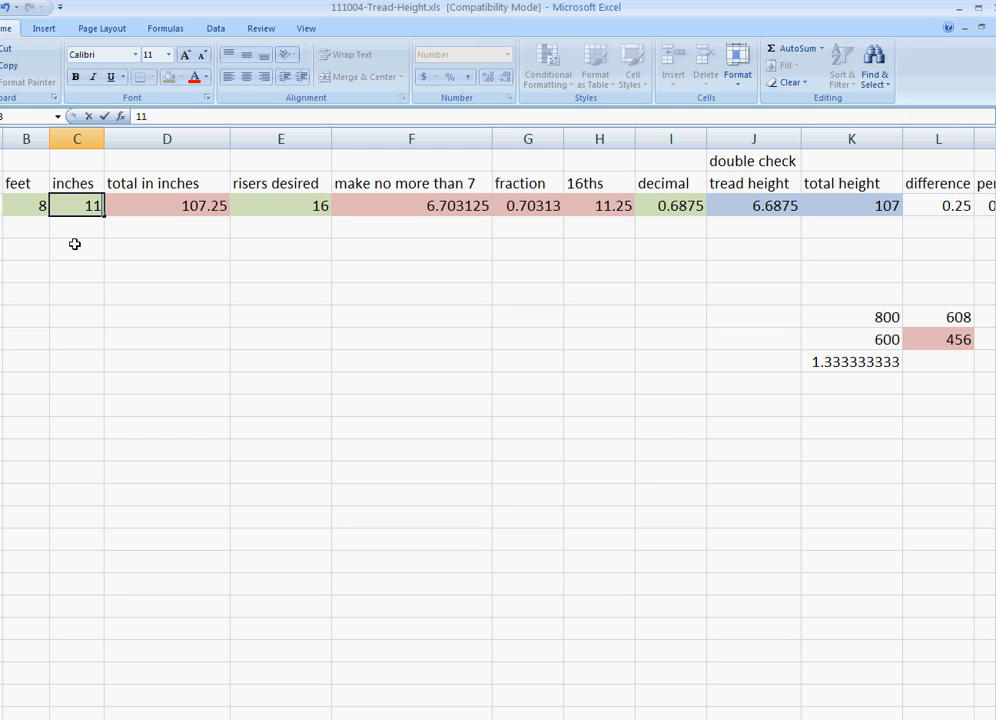
key("Return")
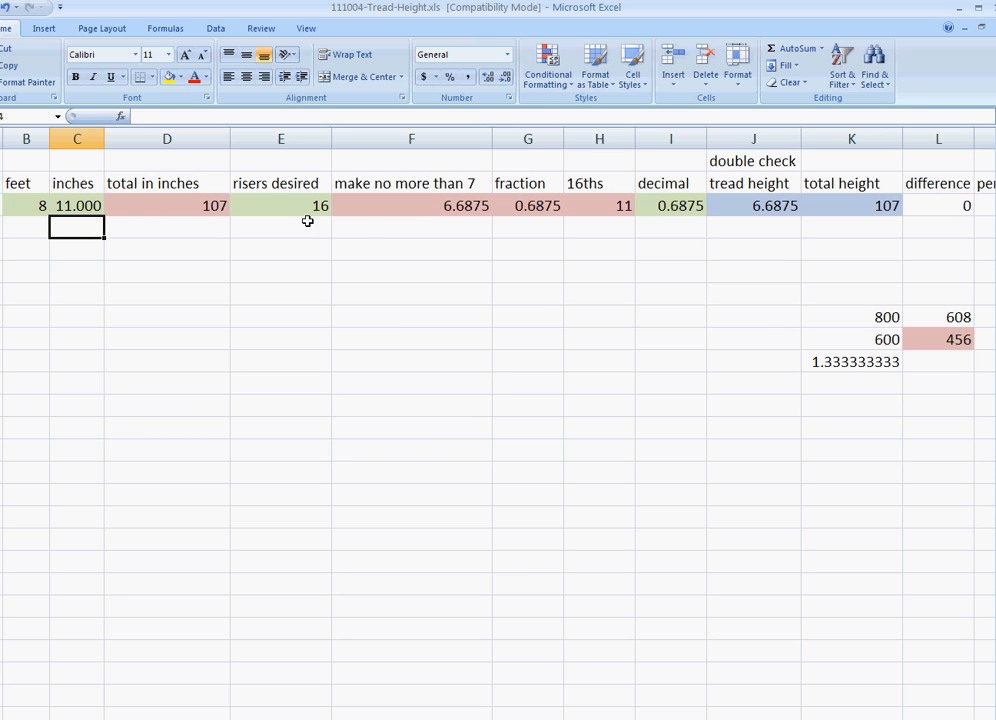
Examine the formulas behind the fraction in cell G3 and the 16ths in cell H3
left_click(261, 199)
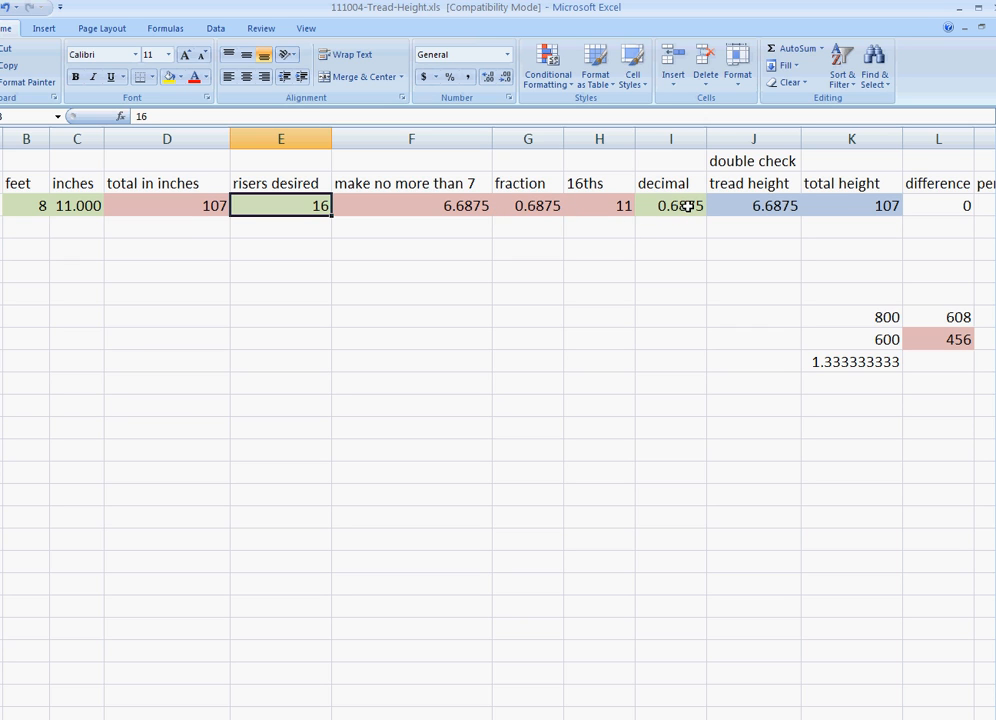
double_click(522, 205)
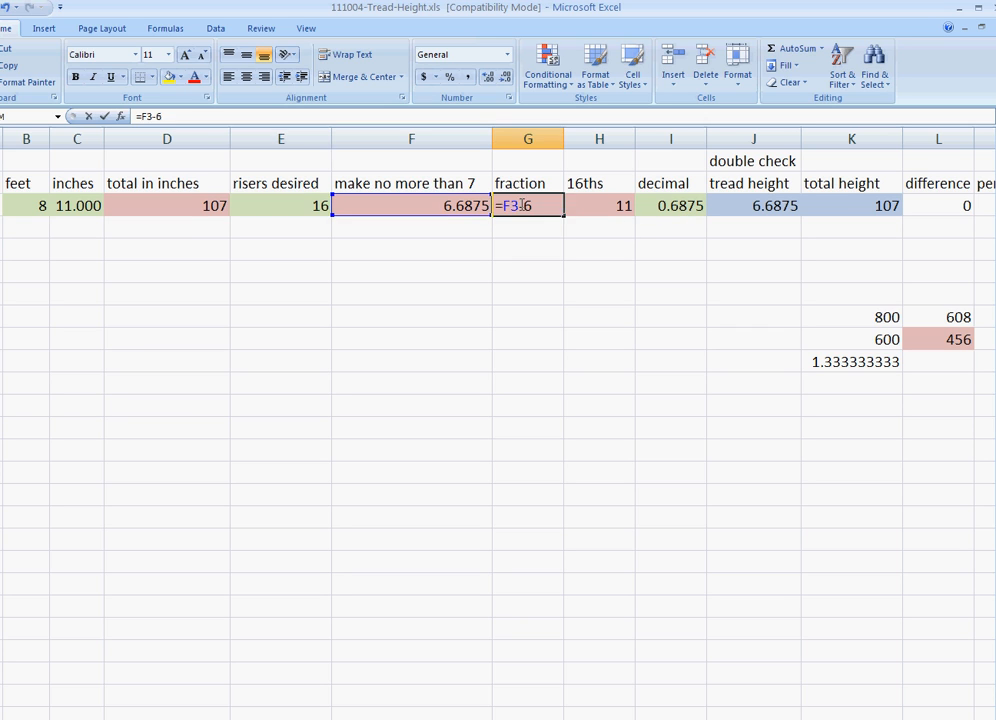
left_click(587, 205)
double_click(587, 205)
key("Escape")
left_click(605, 230)
left_click(617, 206)
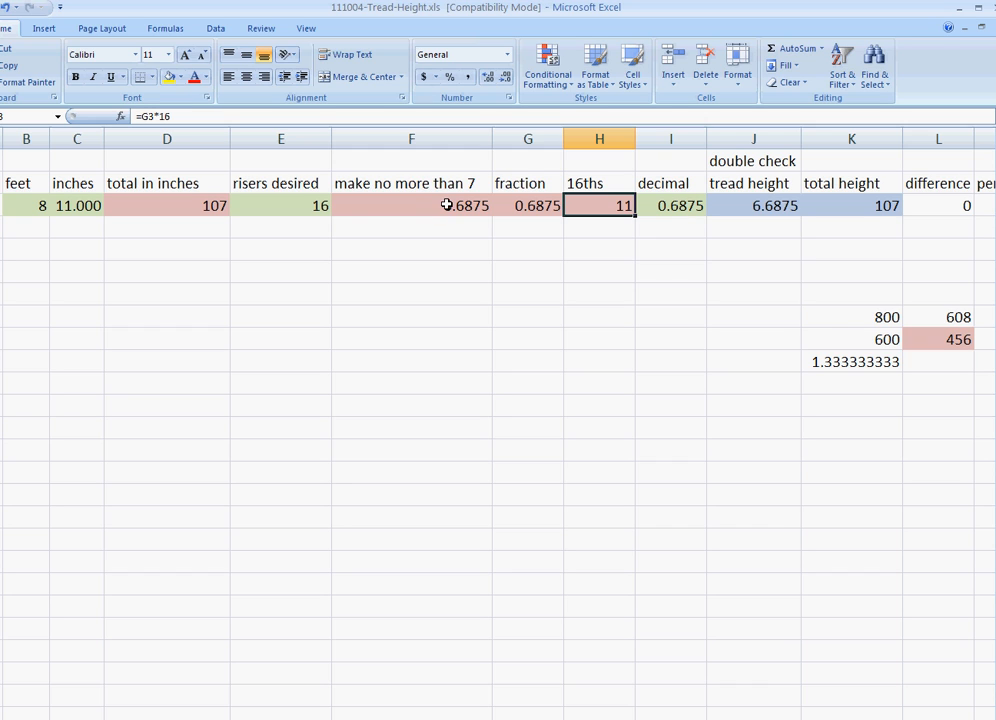
Compare the decimal entry's formula in cell I3 with the fraction in cell G3
left_click(690, 207)
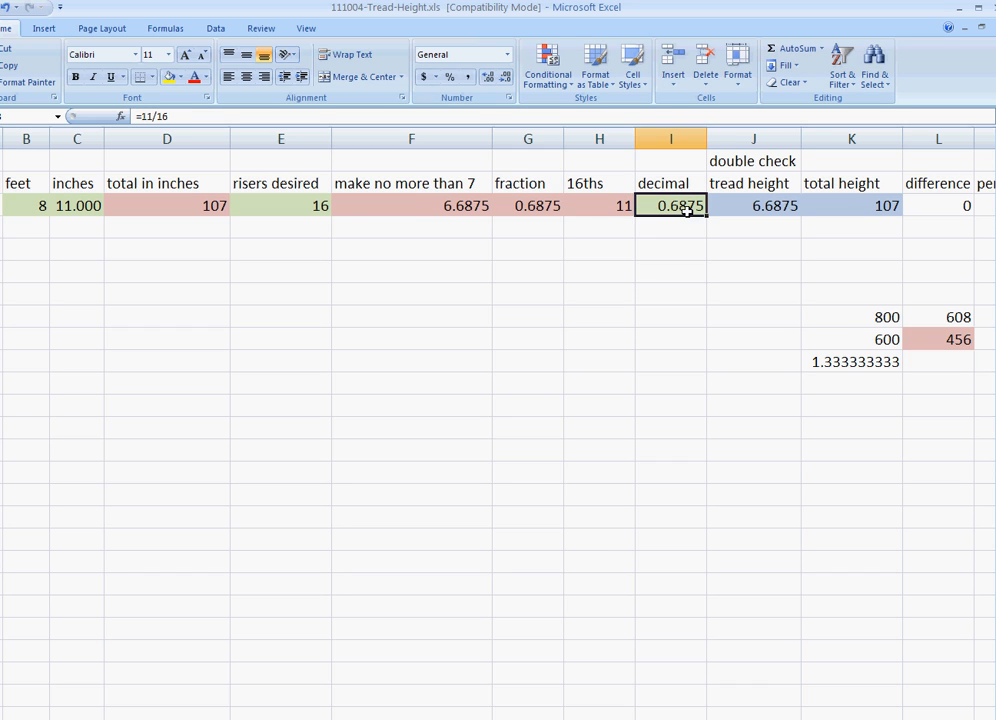
left_click(513, 208)
left_click(653, 252)
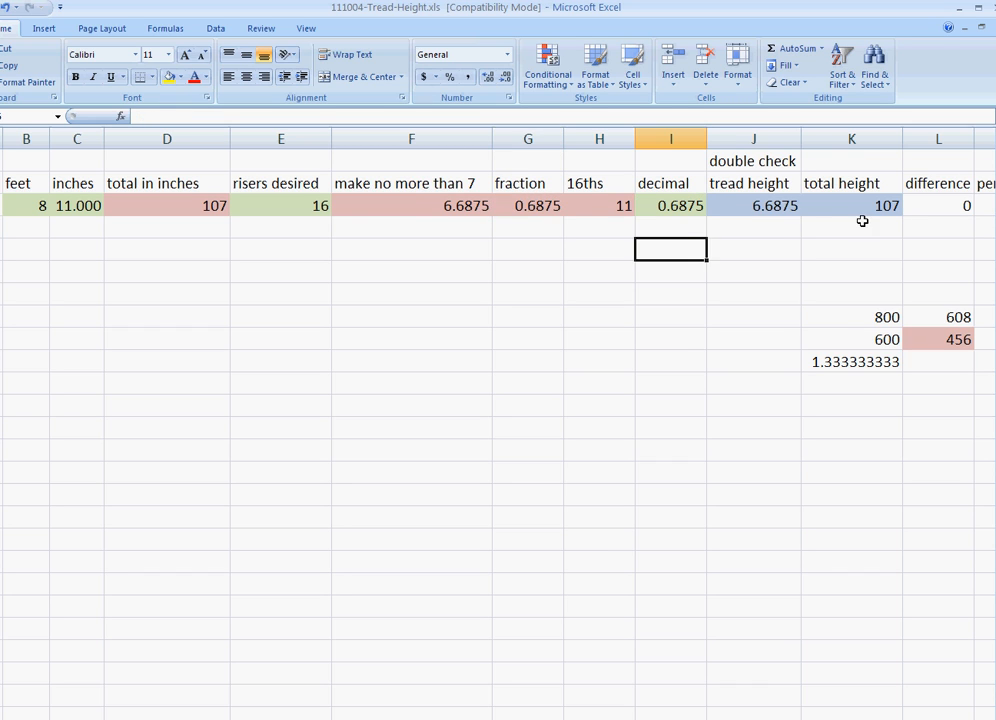
left_click(682, 201)
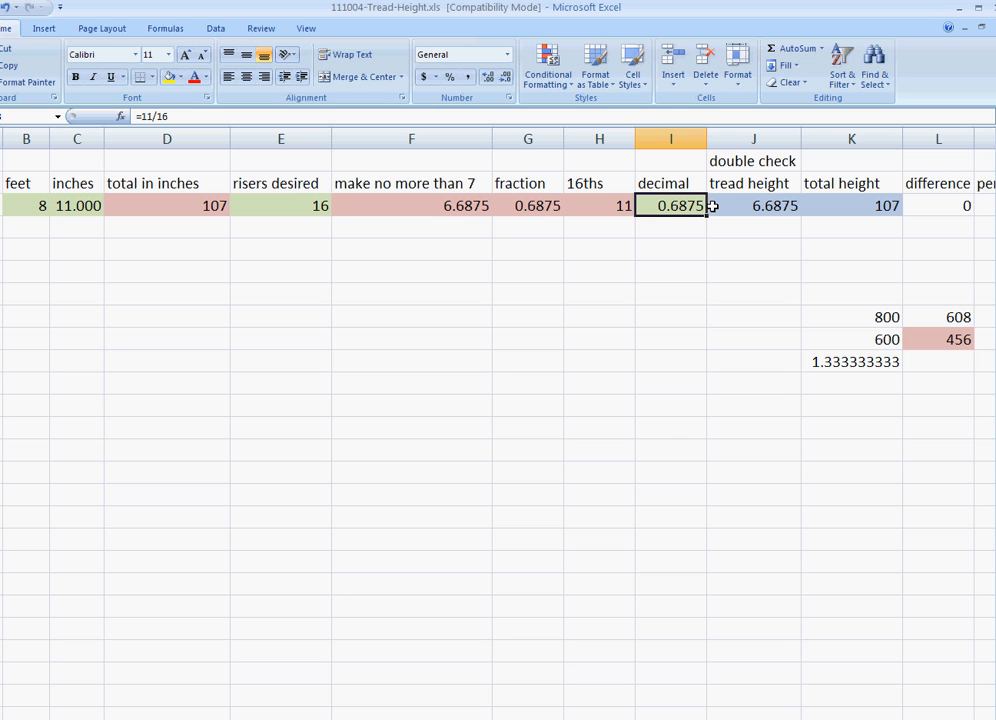
Close the 111004-Tread-Height.xls workbook without saving its changes and return to the 120121-Stairs-V.dwg drawing in AutoCAD
double_click(740, 10)
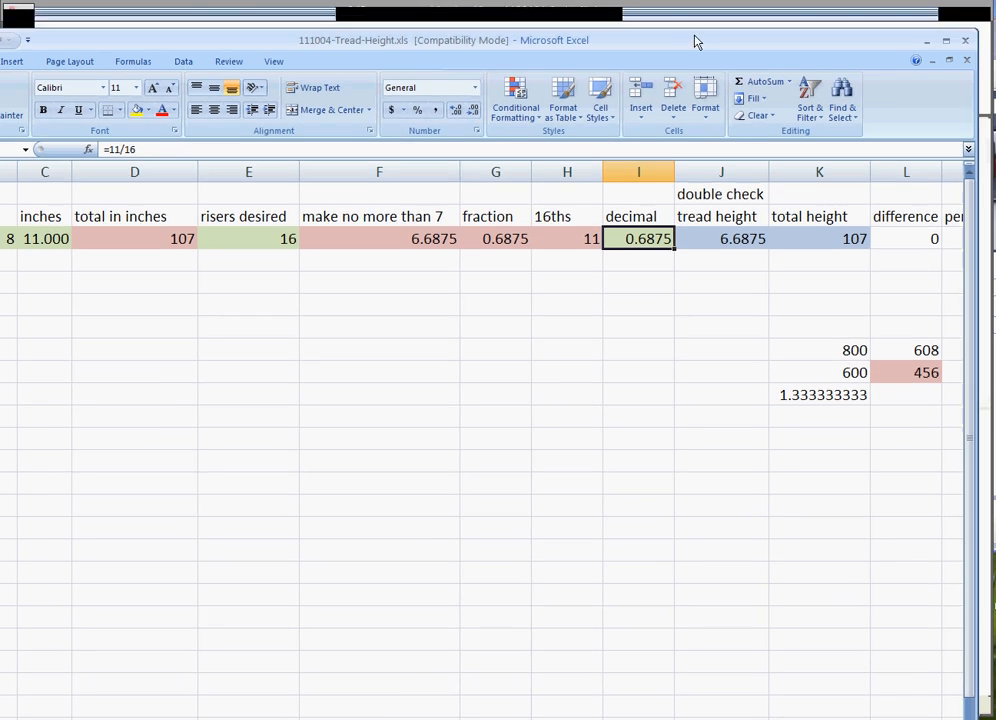
left_click(963, 36)
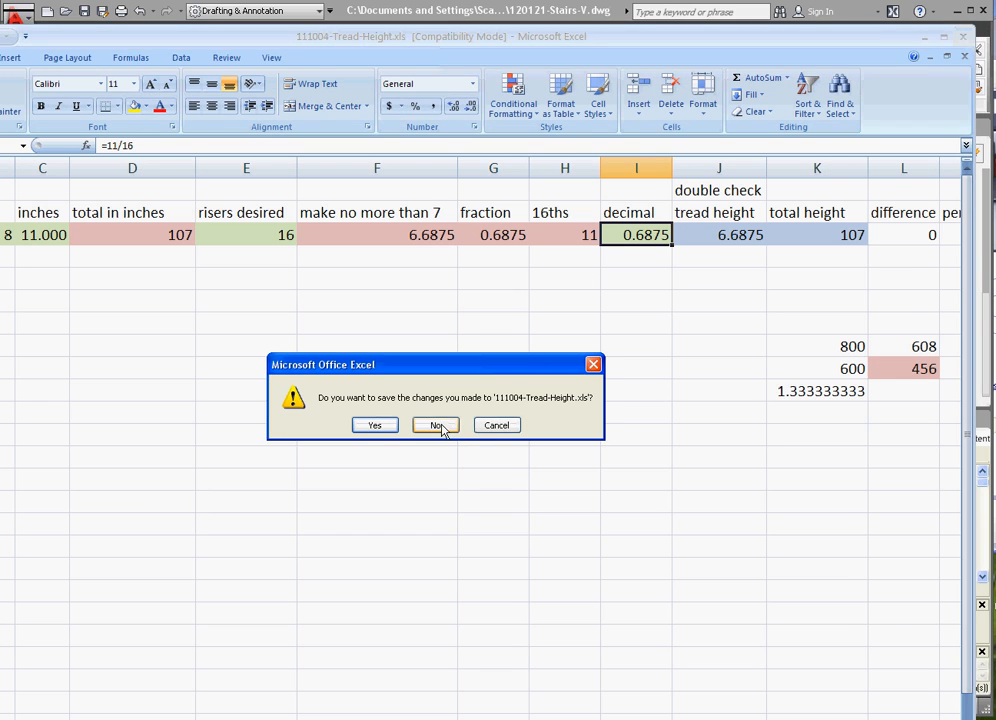
left_click(444, 426)
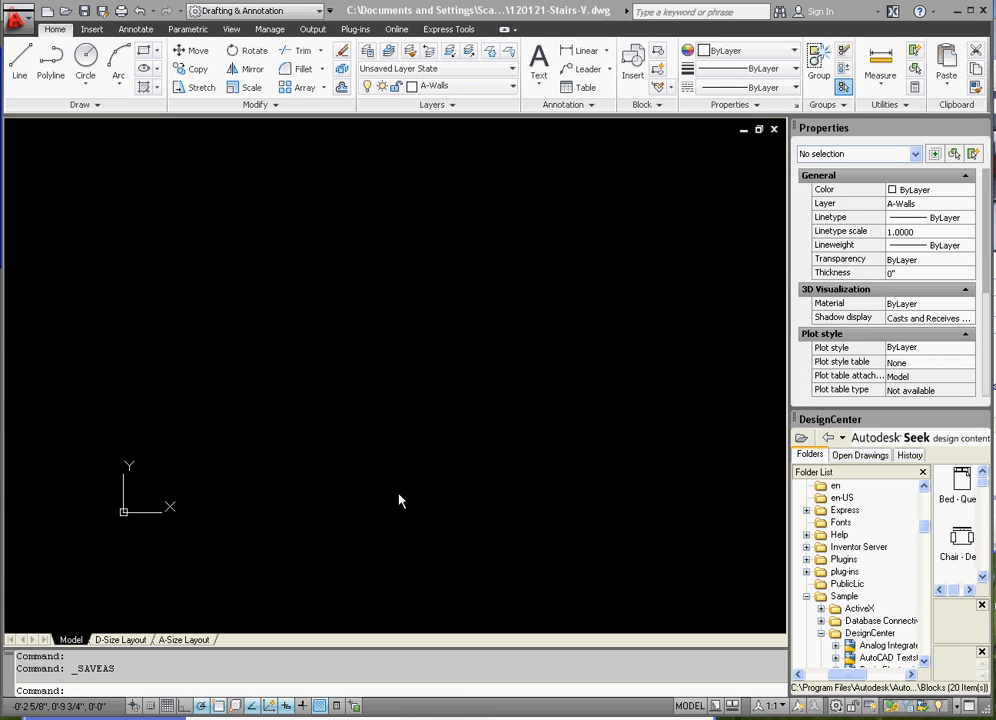